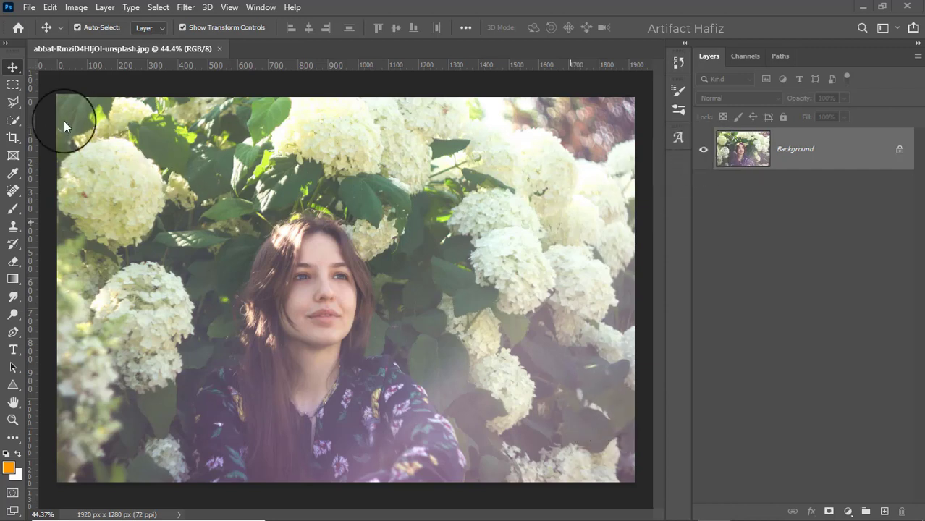
# Step: Duplicate the portrait's Background layer into a 'Background copy' layer
pyautogui.moveTo(794, 153); pyautogui.dragTo(885, 512)
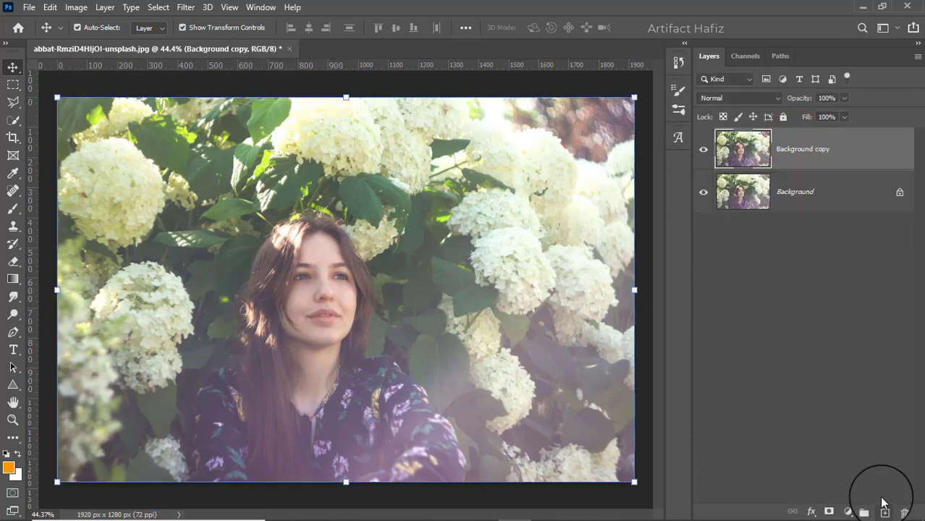
# Step: Convert the Background copy layer to a smart object and apply the Camera Raw Filter
pyautogui.click(186, 7)
pyautogui.click(200, 42)
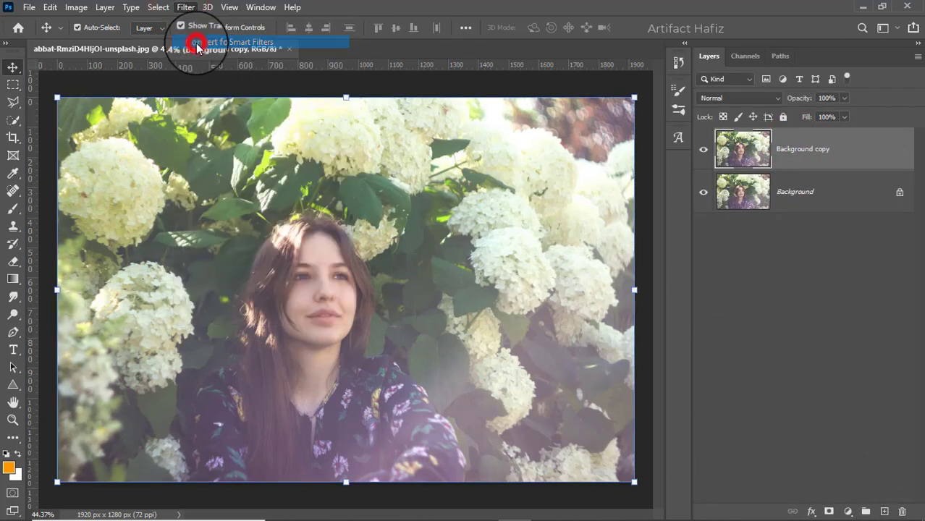
pyautogui.click(186, 7)
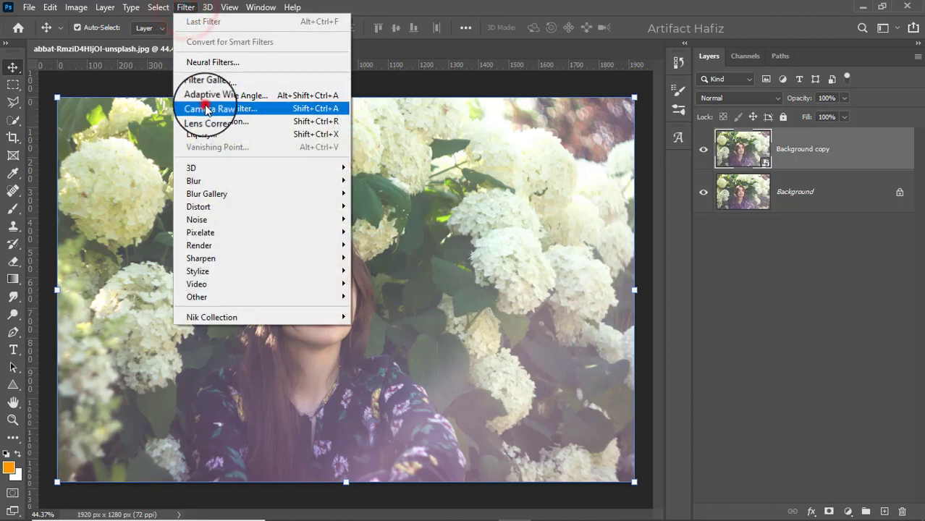
pyautogui.click(210, 108)
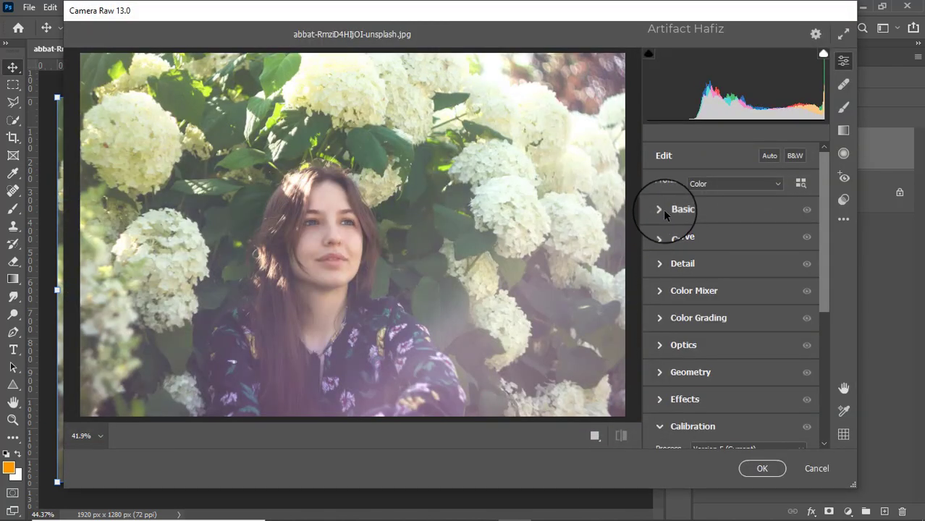
# Step: Set Exposure -0.30, Highlights -43, Shadows -100, Blacks -15 and brighten the Whites
pyautogui.click(663, 210)
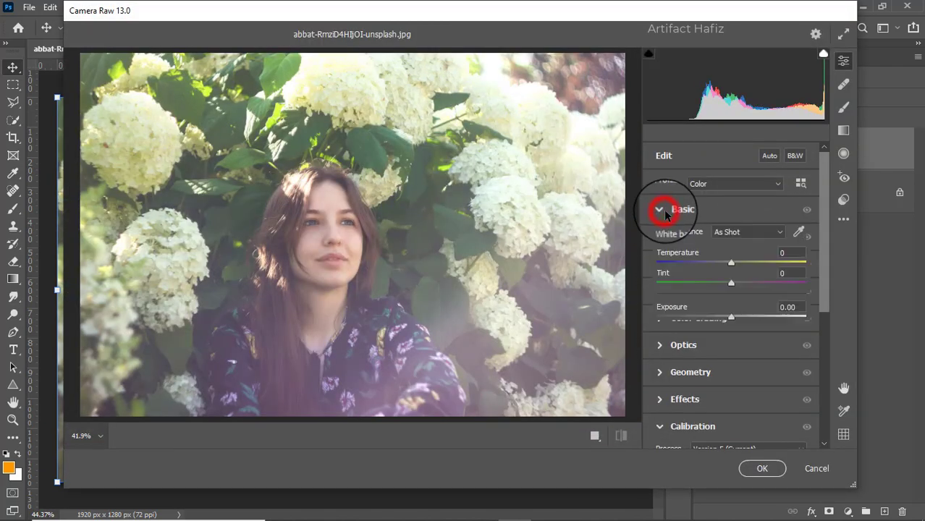
pyautogui.click(727, 262)
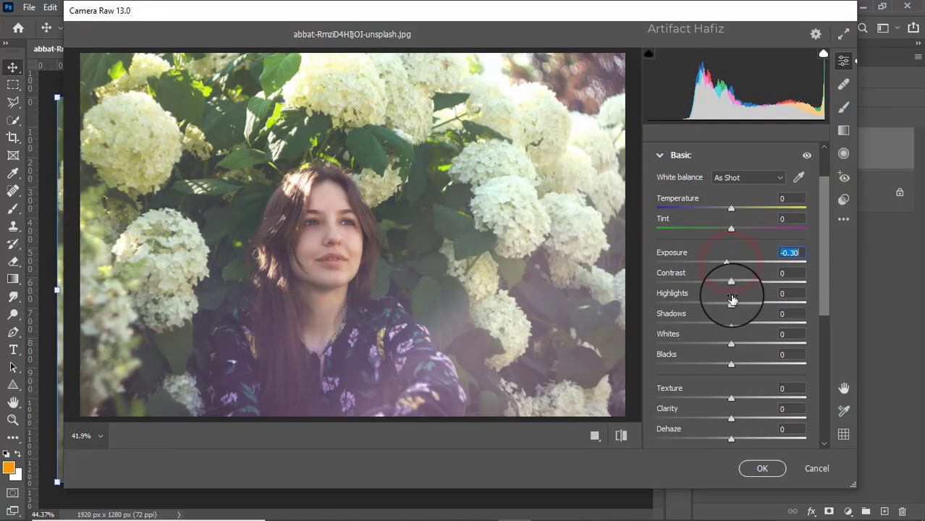
pyautogui.moveTo(731, 302)
pyautogui.mouseDown()
pyautogui.moveTo(703, 302)
pyautogui.moveTo(748, 283)
pyautogui.moveTo(737, 316)
pyautogui.mouseUp()
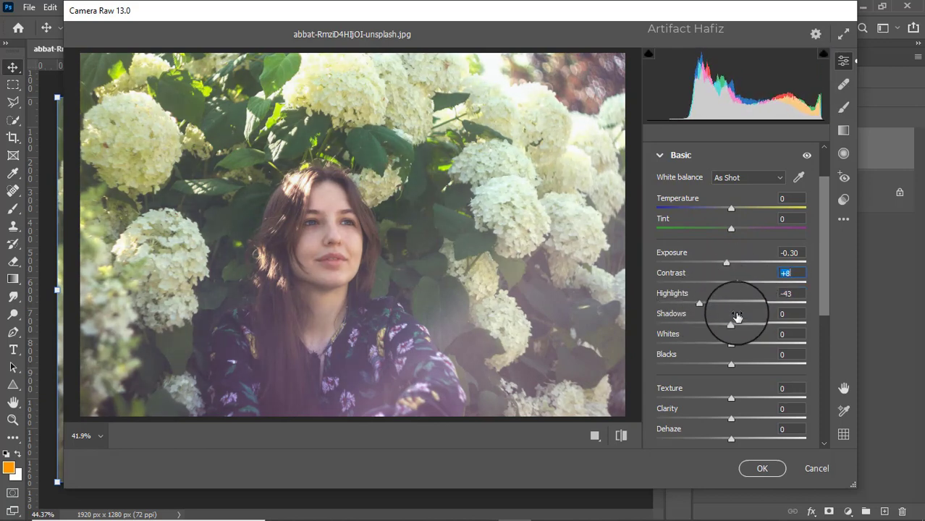
pyautogui.moveTo(732, 365)
pyautogui.mouseDown()
pyautogui.moveTo(673, 367)
pyautogui.moveTo(716, 368)
pyautogui.mouseUp()
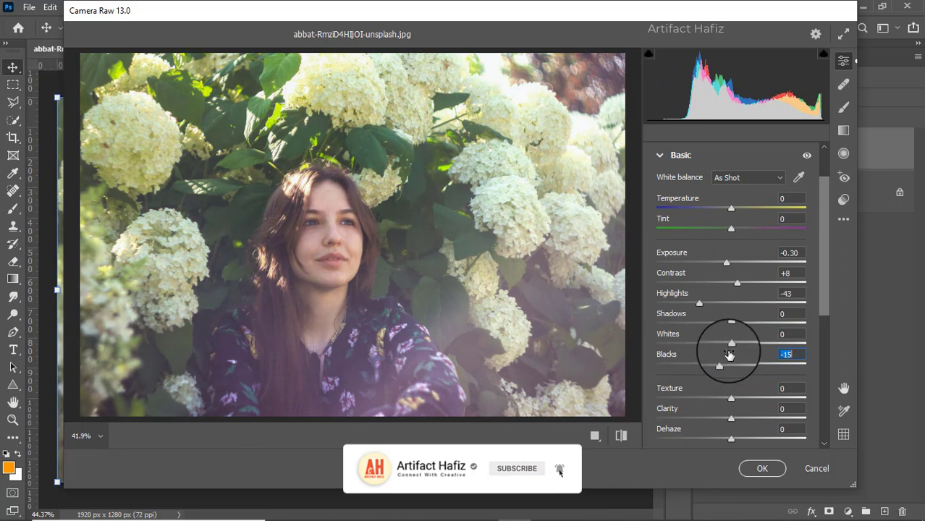
pyautogui.moveTo(731, 322); pyautogui.dragTo(639, 339)
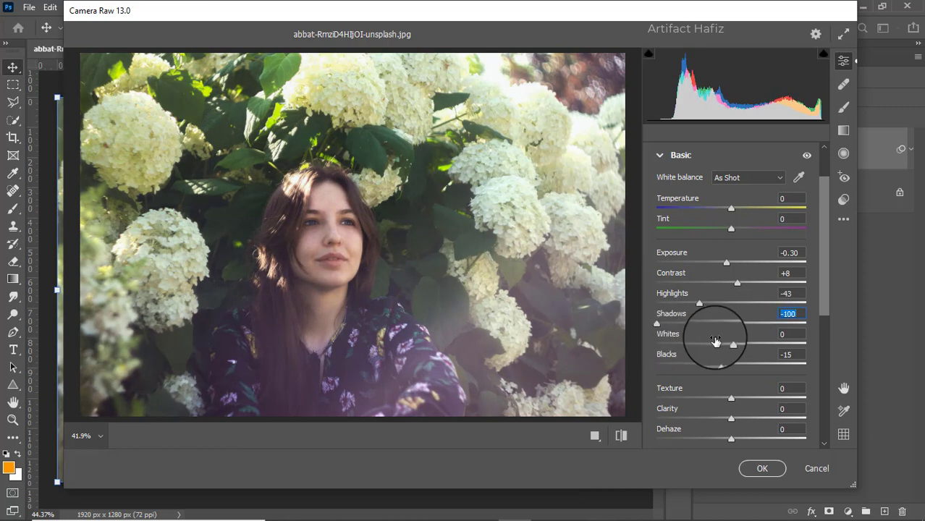
pyautogui.moveTo(730, 345)
pyautogui.mouseDown()
pyautogui.moveTo(754, 341)
pyautogui.moveTo(734, 366)
pyautogui.moveTo(745, 369)
pyautogui.moveTo(712, 357)
pyautogui.moveTo(731, 388)
pyautogui.mouseUp()
# Step: Ease Texture to -2 and raise Dehaze to +56 in the Basic panel
pyautogui.scroll(-1, 752, 351)
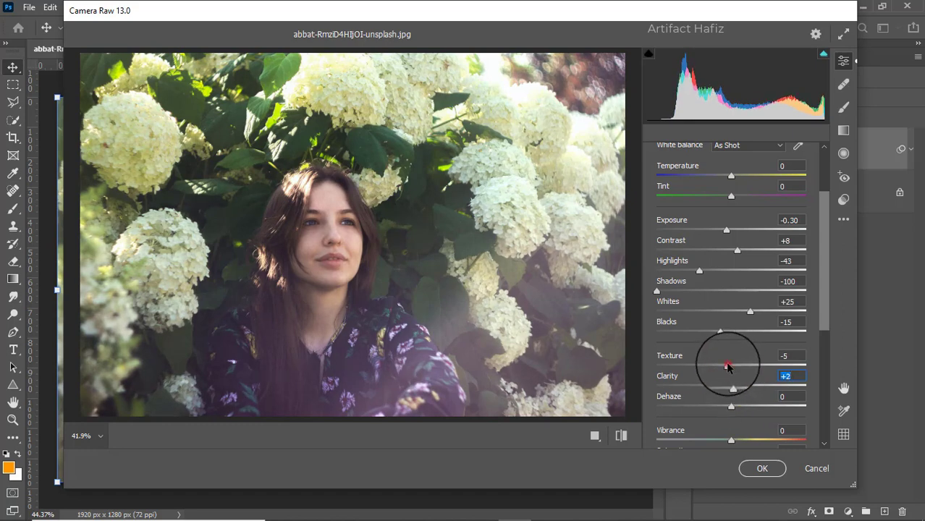
pyautogui.moveTo(727, 366); pyautogui.dragTo(731, 368)
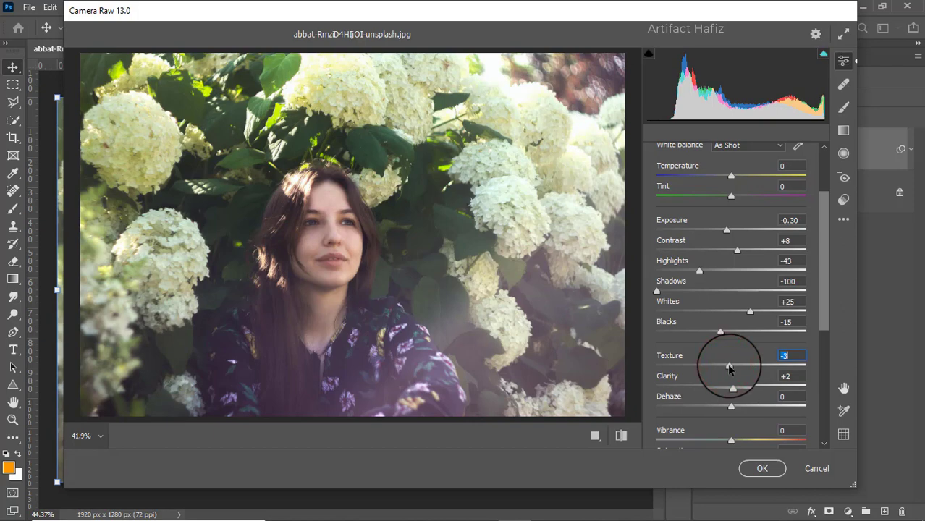
pyautogui.moveTo(731, 407)
pyautogui.mouseDown()
pyautogui.moveTo(784, 403)
pyautogui.moveTo(773, 405)
pyautogui.mouseUp()
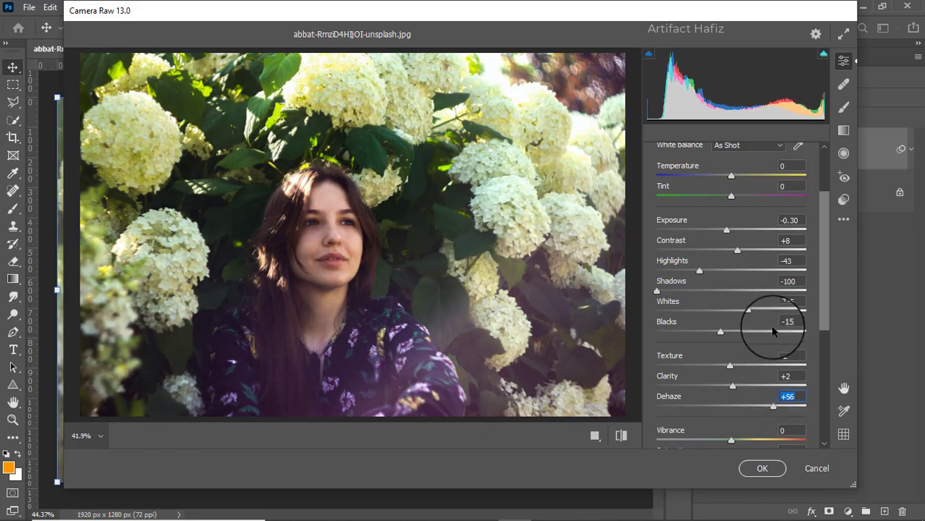
pyautogui.scroll(-1, 770, 325)
pyautogui.scroll(-2, 770, 325)
pyautogui.scroll(-1, 739, 336)
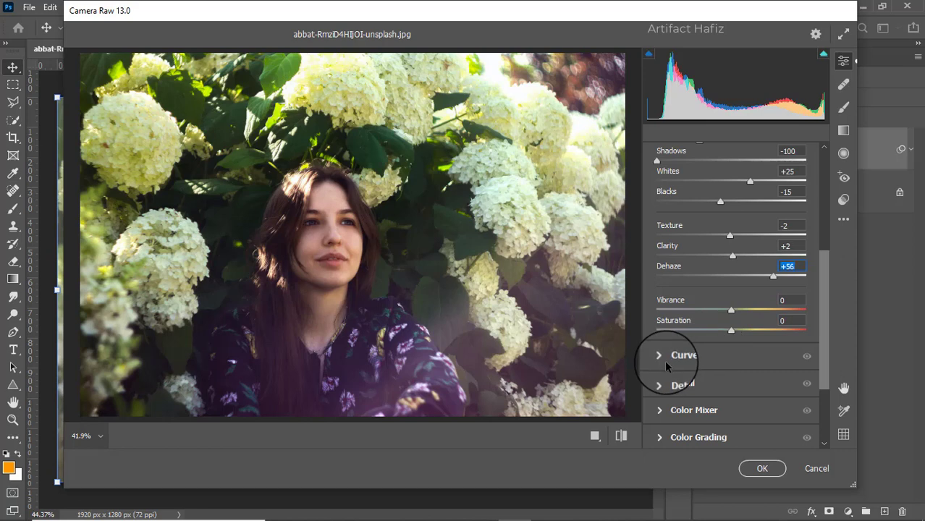
# Step: Build a two-point curve, lifting the highlight point to 203 and nudging the black point right
pyautogui.click(665, 358)
pyautogui.click(693, 330)
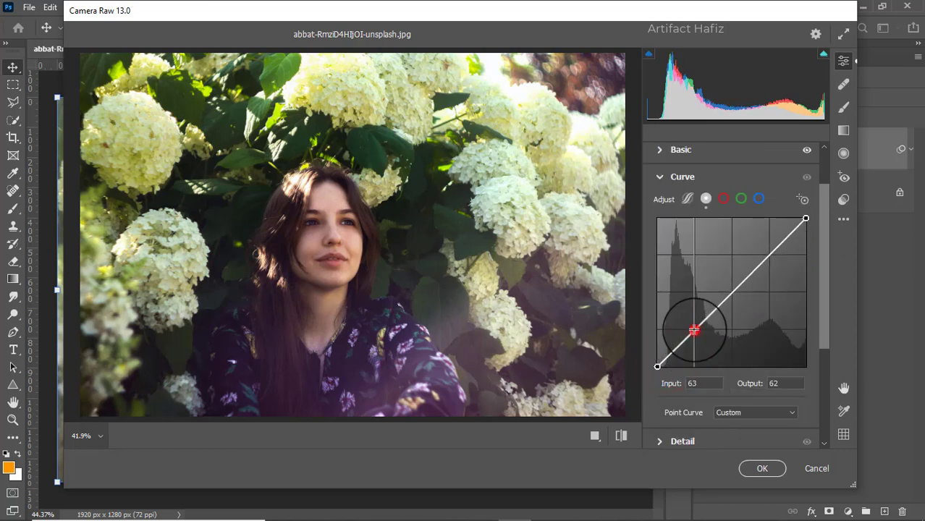
pyautogui.click(769, 255)
pyautogui.moveTo(769, 255); pyautogui.dragTo(772, 249)
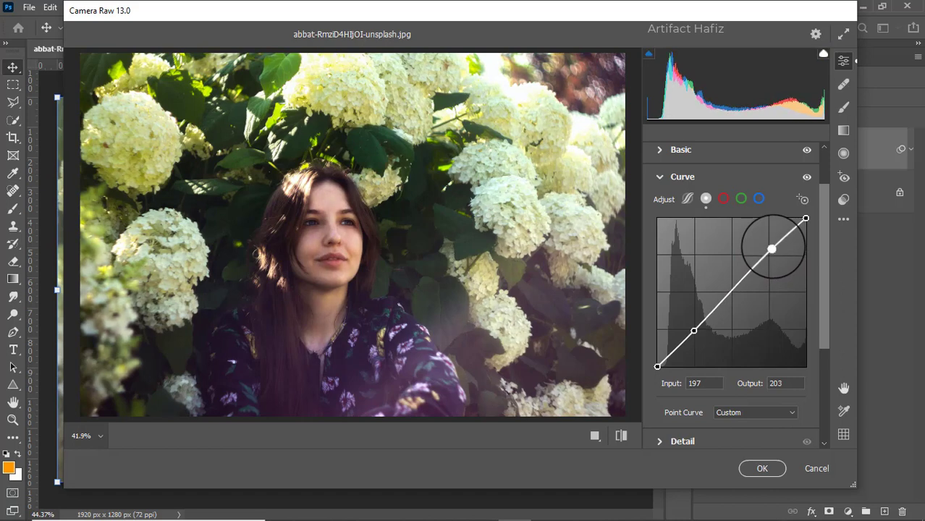
pyautogui.moveTo(658, 366); pyautogui.dragTo(661, 366)
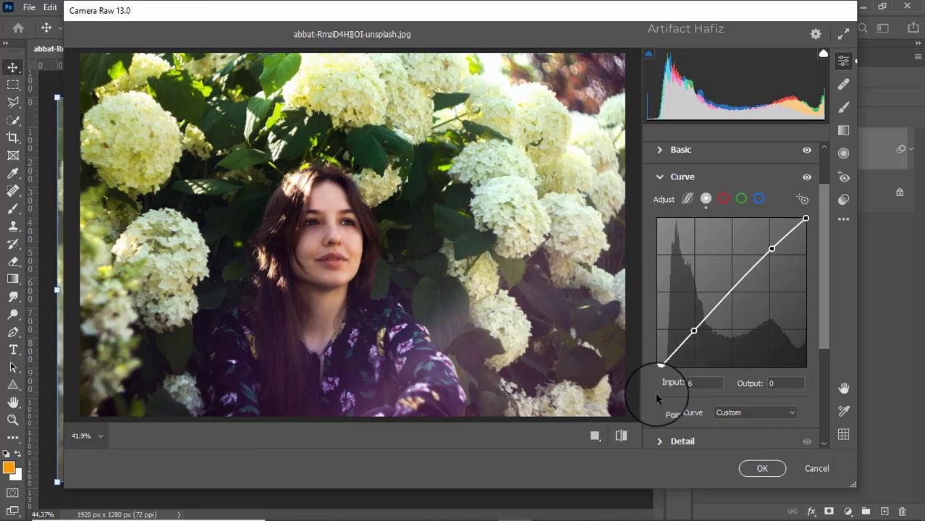
pyautogui.scroll(-3, 673, 405)
pyautogui.scroll(2, 669, 376)
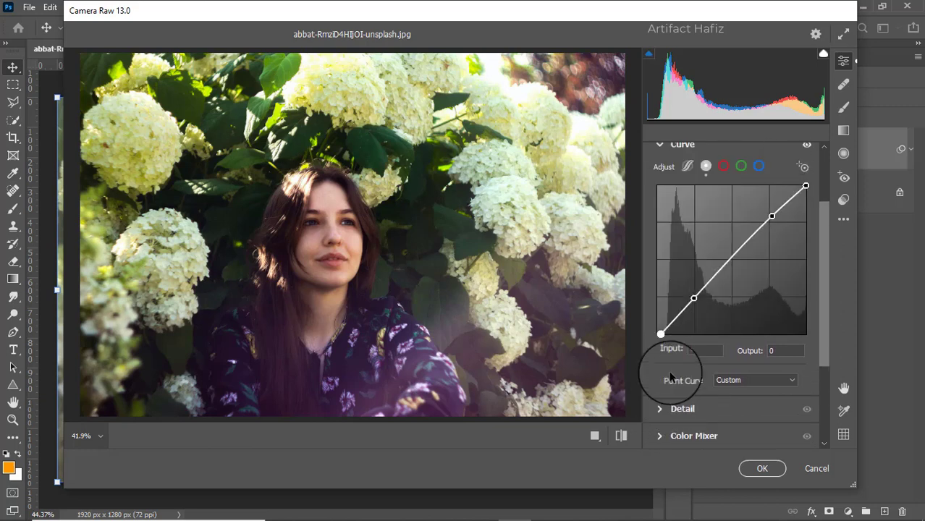
pyautogui.scroll(-1, 670, 370)
# Step: Set Sharpening 20, Noise Reduction 10 and Color Noise Reduction 10 in the Detail panel
pyautogui.click(670, 371)
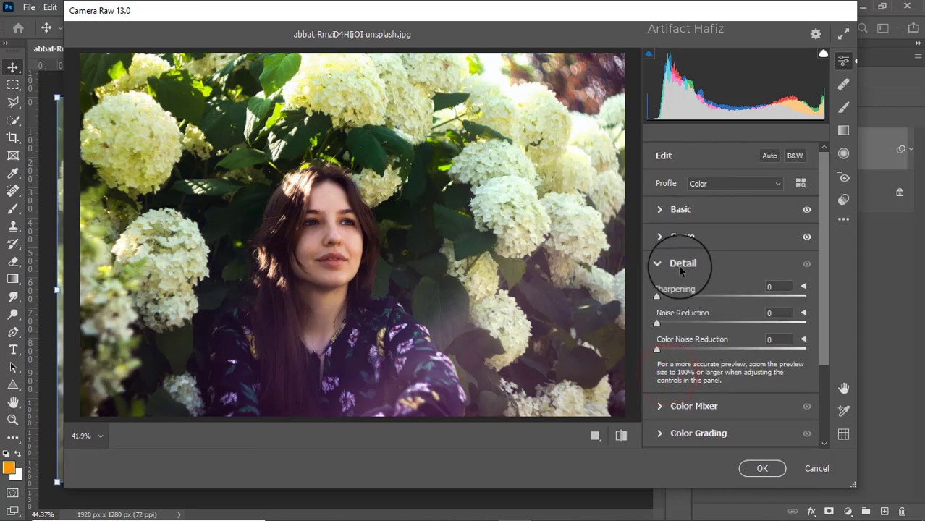
pyautogui.moveTo(656, 296); pyautogui.dragTo(668, 297)
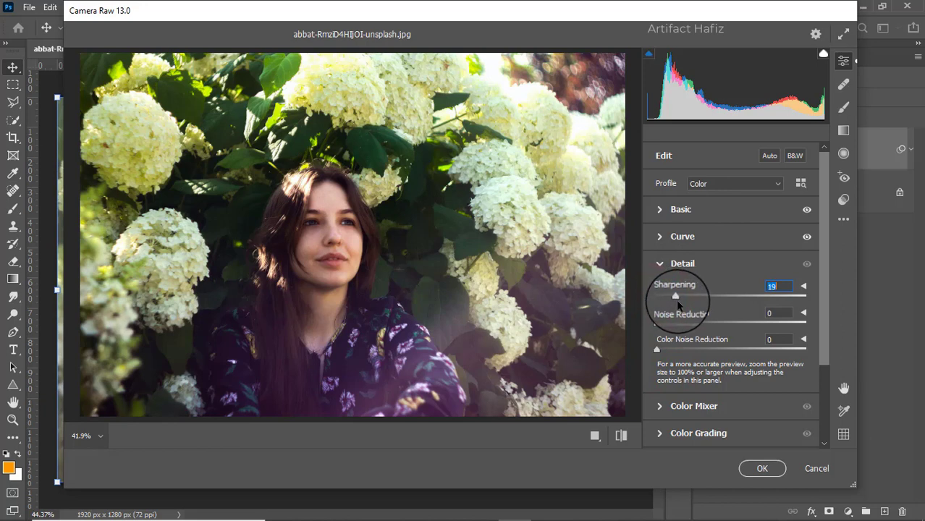
pyautogui.moveTo(674, 303); pyautogui.dragTo(674, 330)
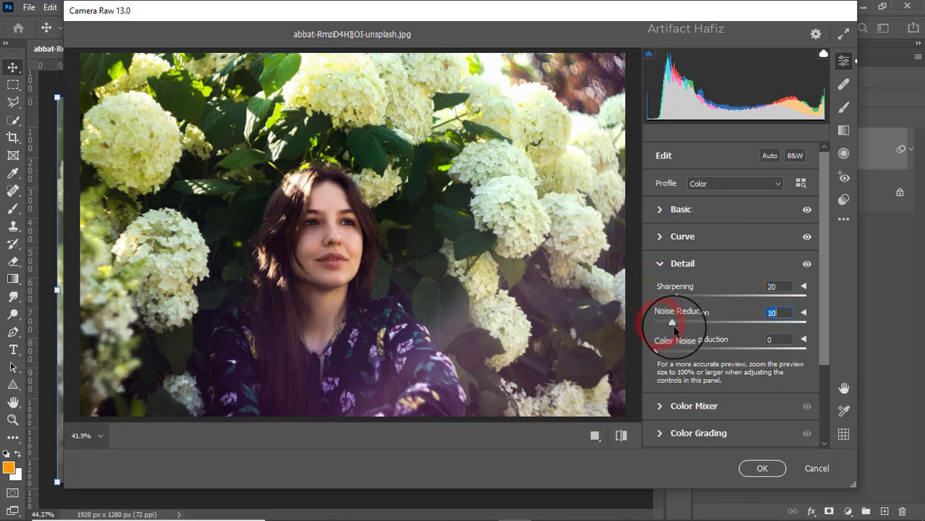
pyautogui.scroll(-1, 677, 322)
pyautogui.scroll(-2, 687, 311)
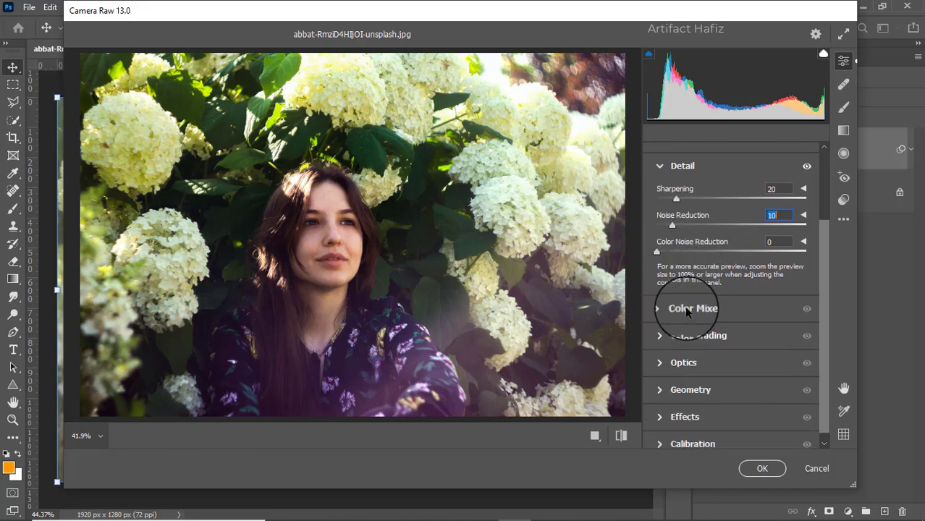
pyautogui.click(686, 310)
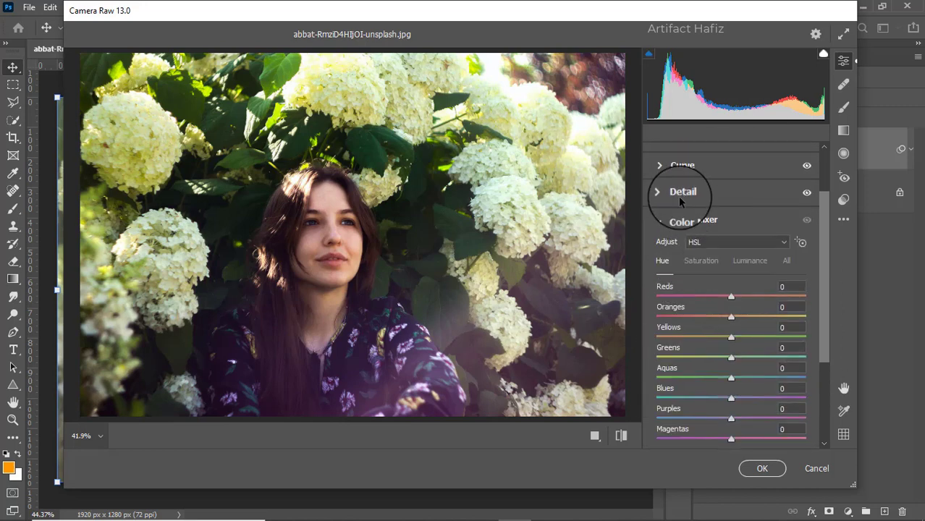
pyautogui.click(681, 193)
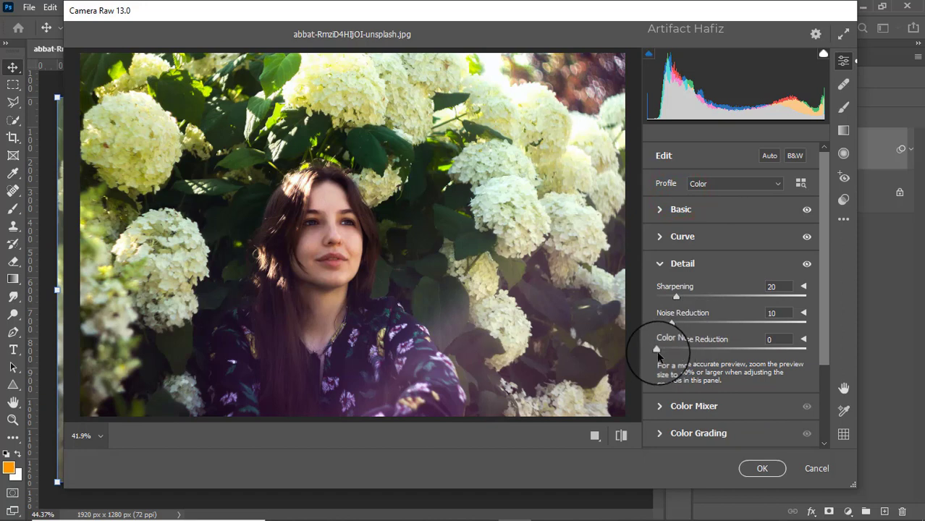
pyautogui.moveTo(657, 349); pyautogui.dragTo(671, 350)
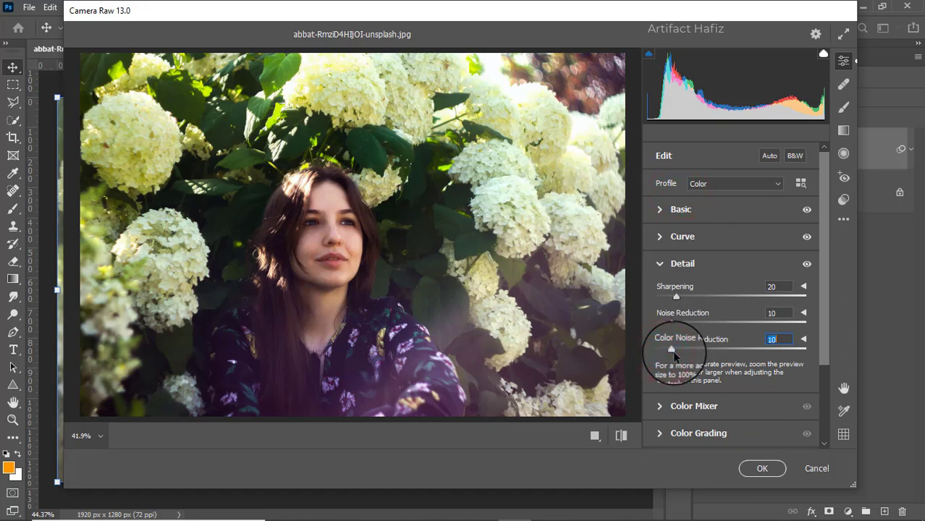
pyautogui.scroll(-1, 673, 352)
# Step: Set HSL saturation to Reds +15, Yellows -34, Greens -56 and Aquas -15
pyautogui.click(681, 372)
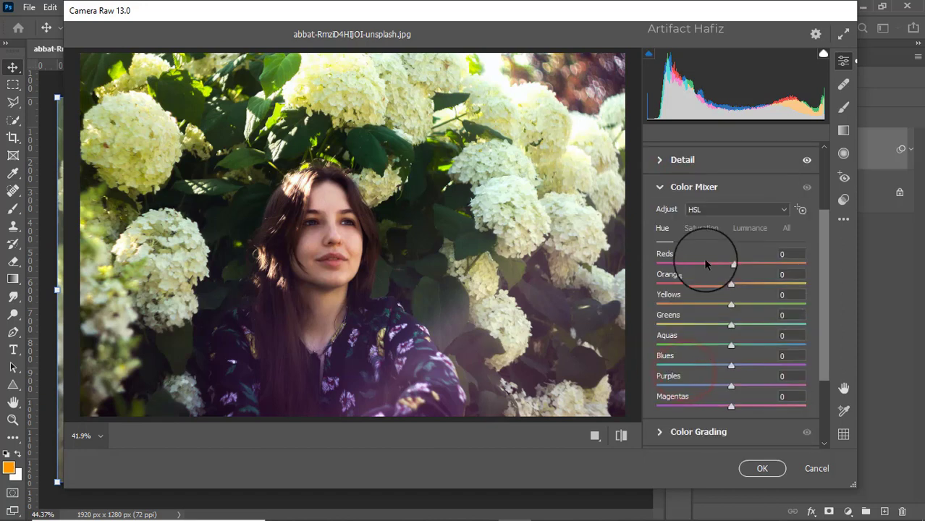
pyautogui.click(706, 228)
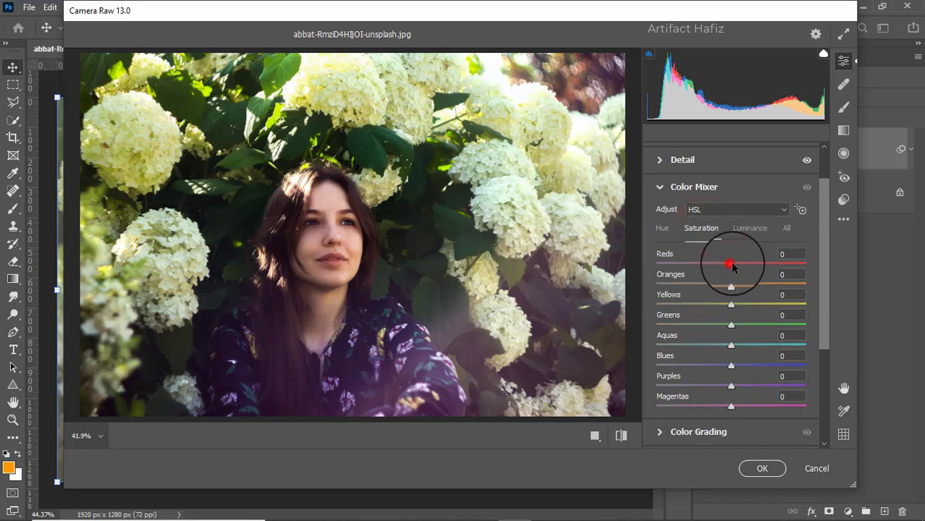
pyautogui.moveTo(731, 265); pyautogui.dragTo(749, 262)
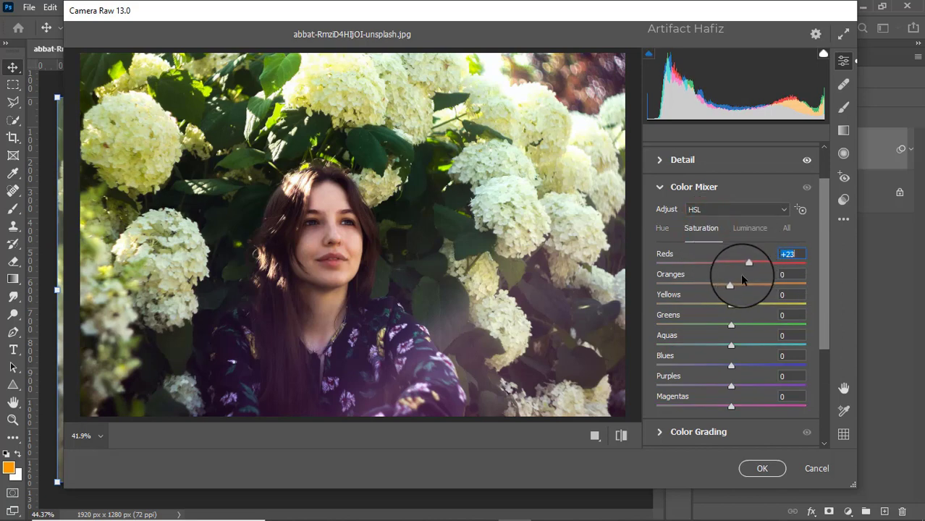
pyautogui.press('Down')
pyautogui.press('Down')
pyautogui.press('Down')
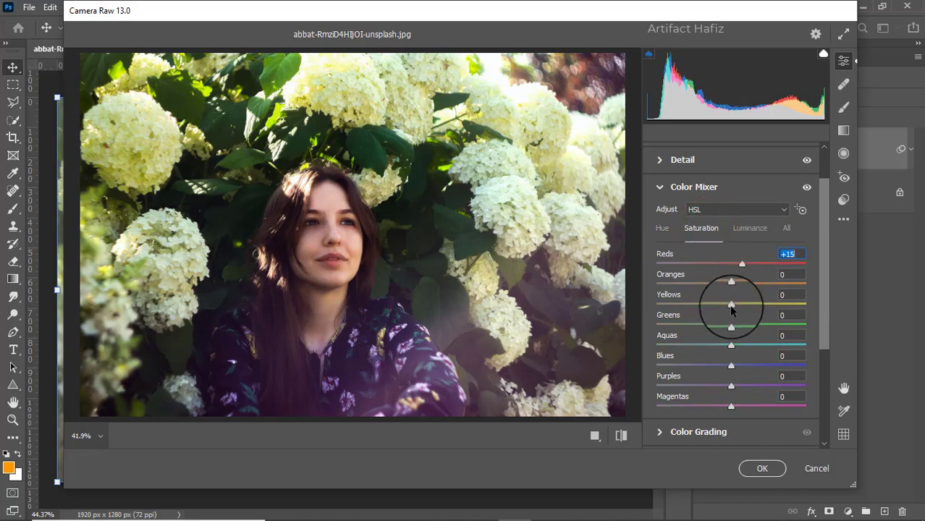
pyautogui.moveTo(731, 304); pyautogui.dragTo(713, 304)
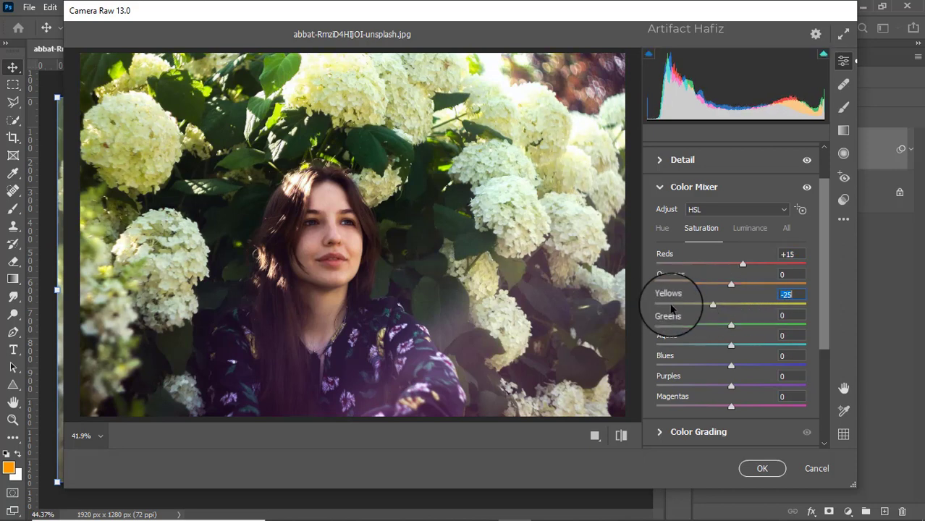
pyautogui.moveTo(713, 304)
pyautogui.mouseDown()
pyautogui.moveTo(743, 304)
pyautogui.moveTo(682, 322)
pyautogui.mouseUp()
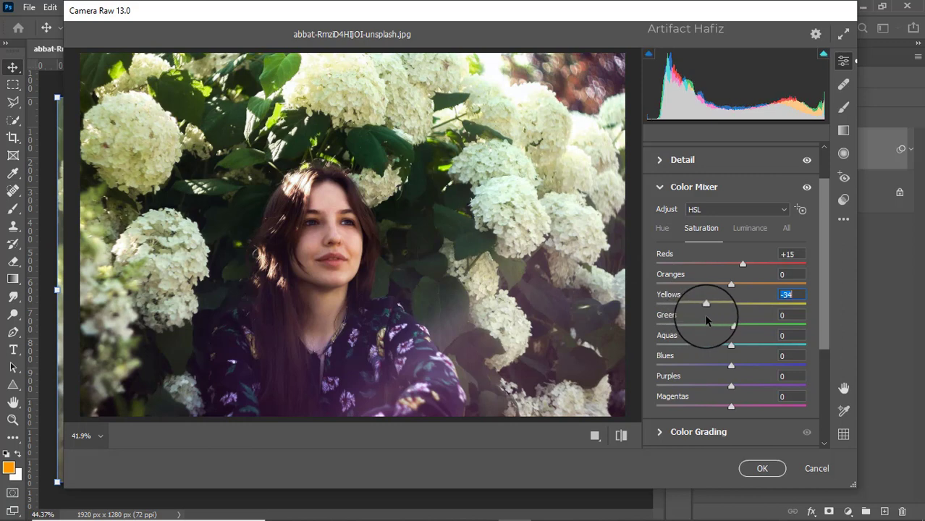
pyautogui.moveTo(731, 324)
pyautogui.mouseDown()
pyautogui.moveTo(658, 327)
pyautogui.moveTo(691, 328)
pyautogui.mouseUp()
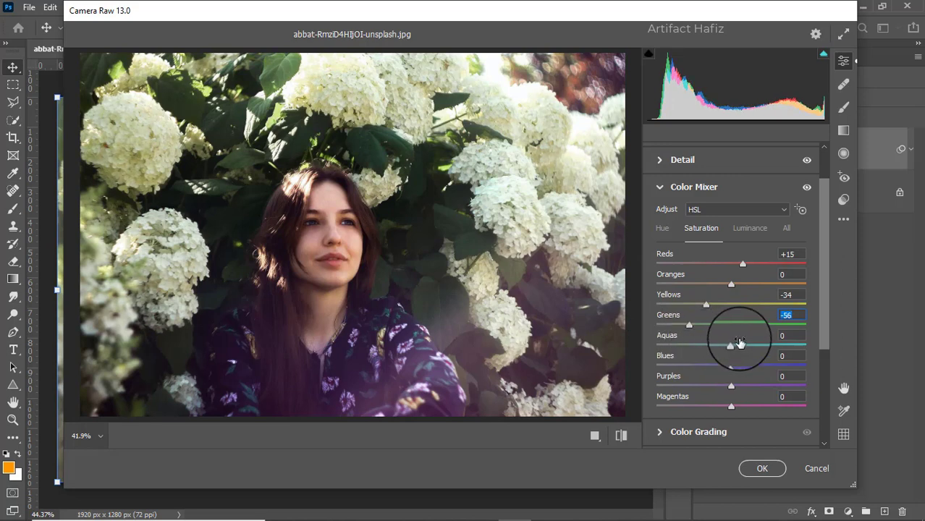
pyautogui.moveTo(733, 345)
pyautogui.mouseDown()
pyautogui.moveTo(727, 368)
pyautogui.moveTo(760, 366)
pyautogui.moveTo(712, 372)
pyautogui.moveTo(690, 388)
pyautogui.mouseUp()
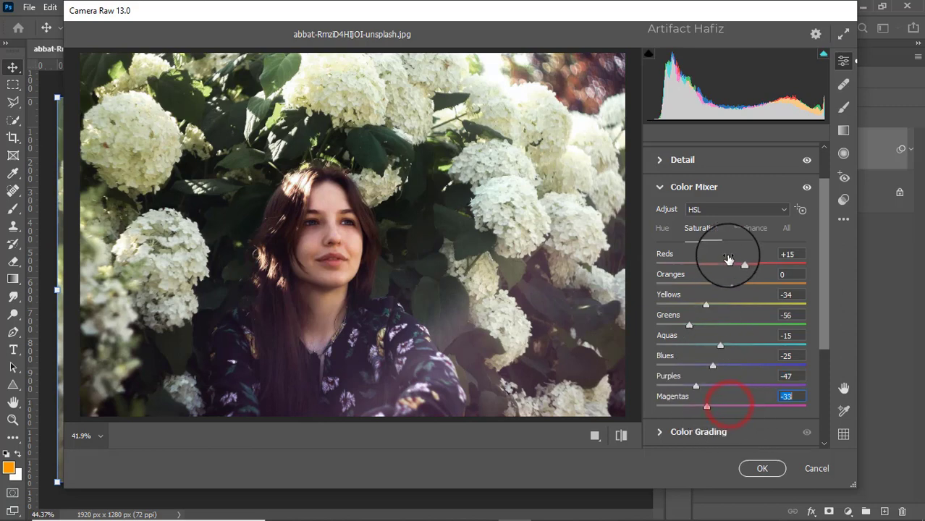
# Step: Raise HSL luminance: Purples +82, Blues +95, Aquas +75, Greens +6
pyautogui.click(744, 228)
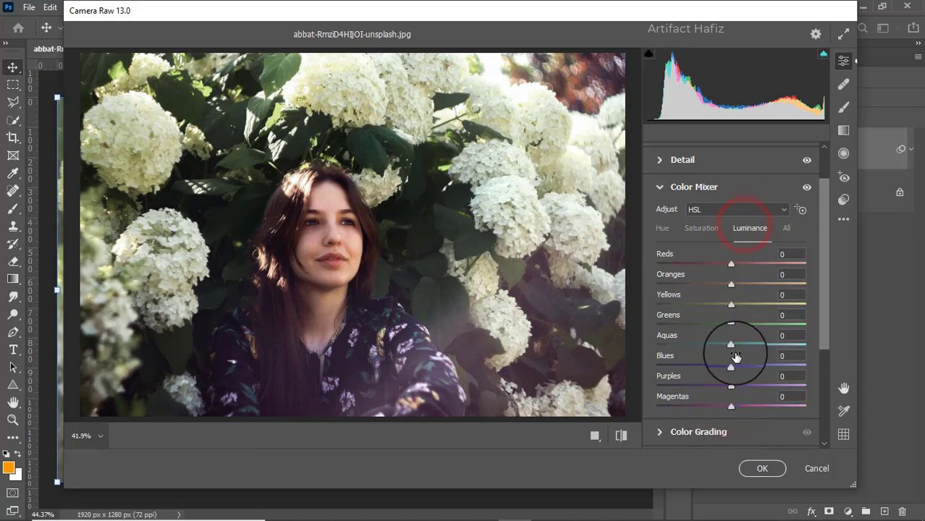
pyautogui.moveTo(760, 389)
pyautogui.mouseDown()
pyautogui.moveTo(780, 385)
pyautogui.moveTo(735, 385)
pyautogui.moveTo(795, 388)
pyautogui.mouseUp()
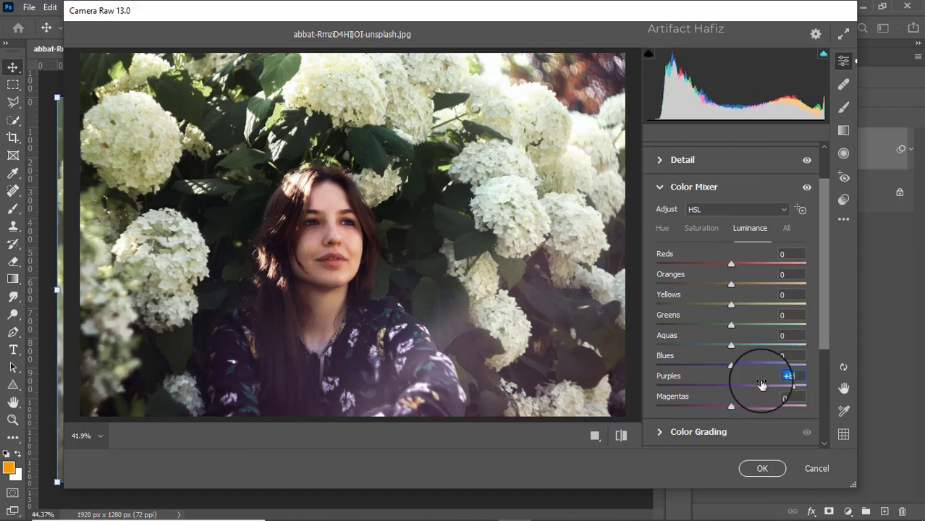
pyautogui.moveTo(730, 366); pyautogui.dragTo(801, 367)
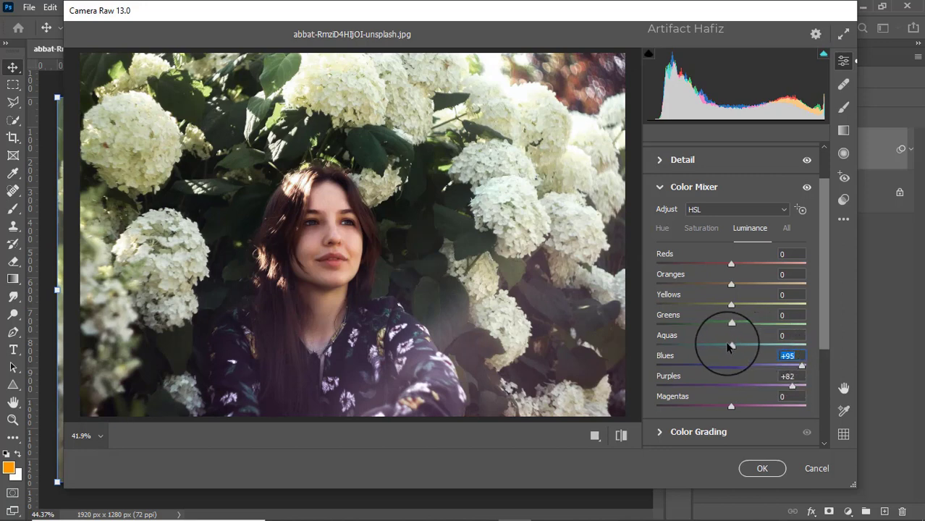
pyautogui.moveTo(724, 346); pyautogui.dragTo(788, 345)
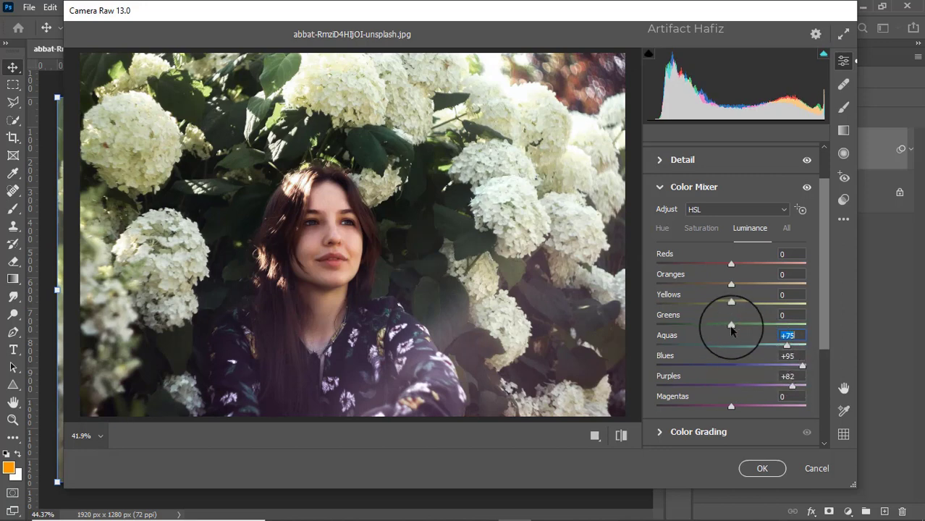
pyautogui.moveTo(731, 325)
pyautogui.mouseDown()
pyautogui.moveTo(792, 325)
pyautogui.moveTo(736, 325)
pyautogui.moveTo(723, 307)
pyautogui.moveTo(737, 317)
pyautogui.mouseUp()
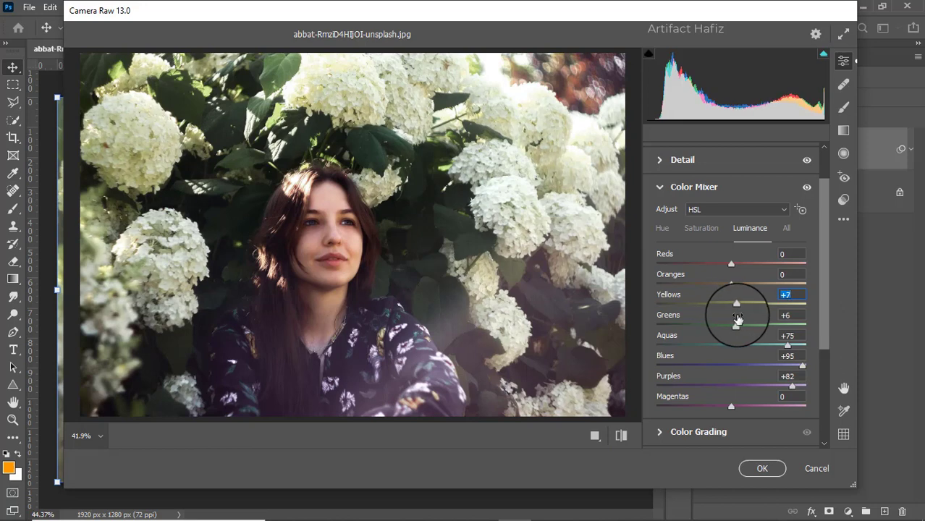
# Step: Shift HSL hues to Greens -8, Yellows -8 and Blues -45, with Aquas at -73
pyautogui.click(661, 228)
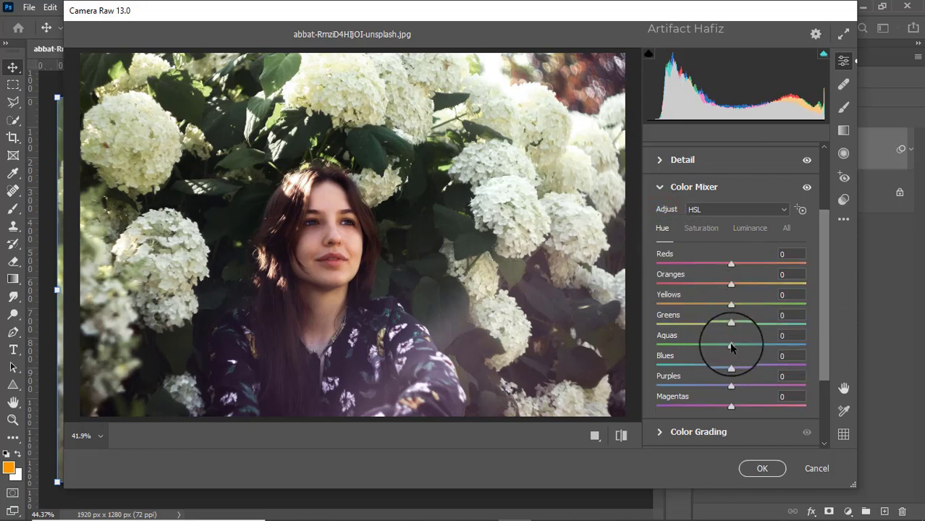
pyautogui.moveTo(731, 323); pyautogui.dragTo(700, 325)
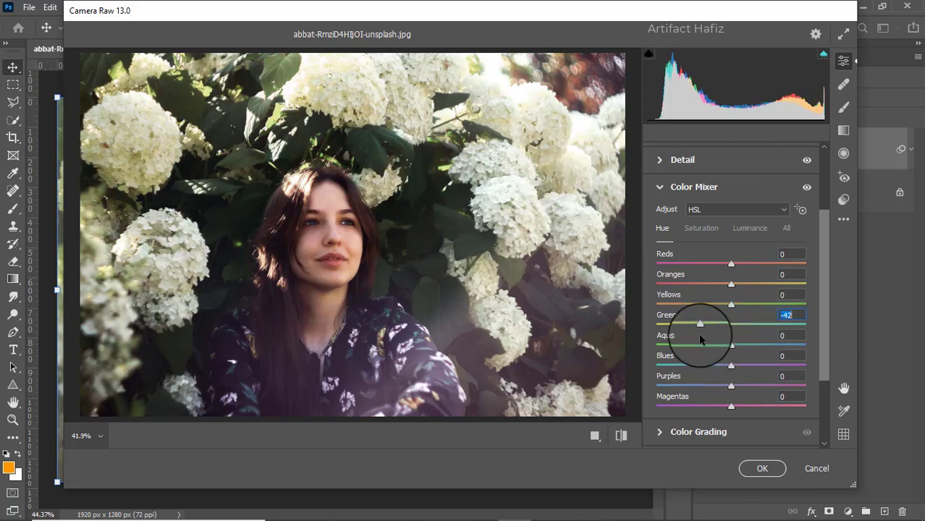
pyautogui.moveTo(699, 328)
pyautogui.mouseDown()
pyautogui.moveTo(774, 338)
pyautogui.moveTo(725, 339)
pyautogui.mouseUp()
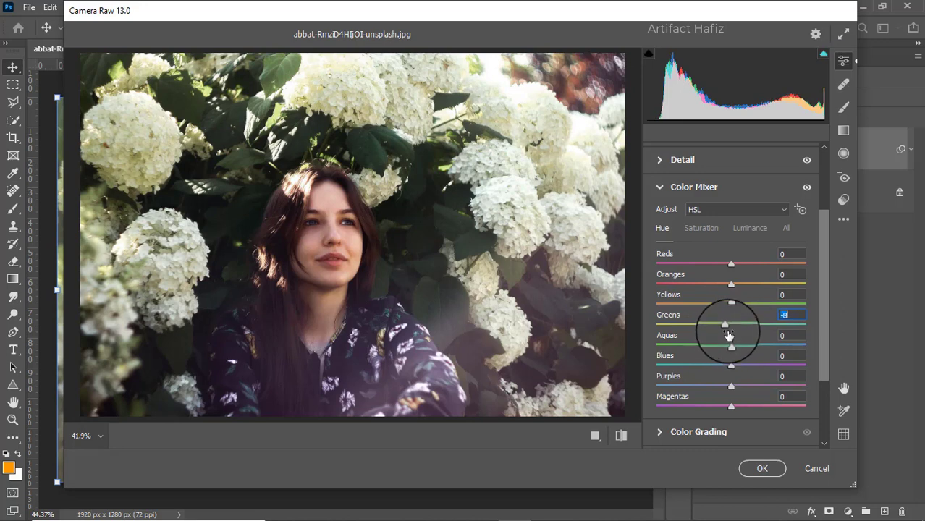
pyautogui.moveTo(699, 309); pyautogui.dragTo(725, 324)
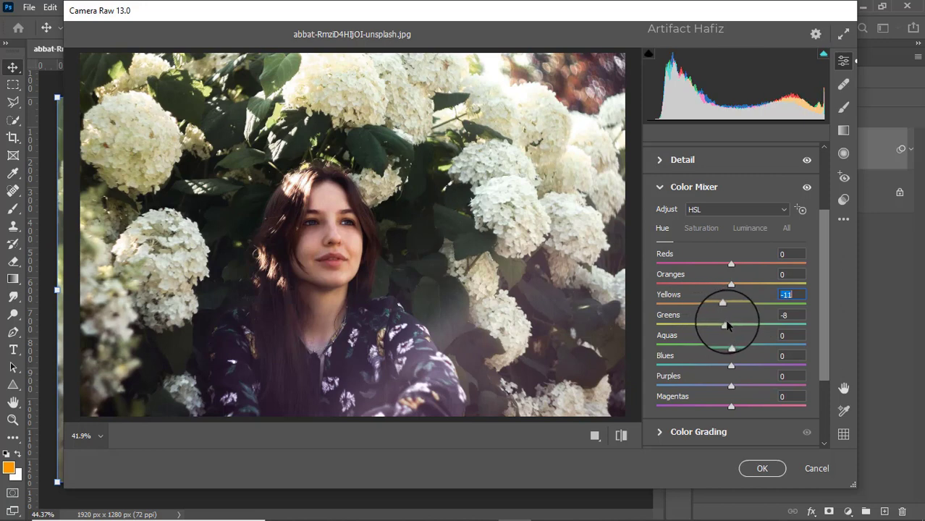
pyautogui.scroll(-3, 762, 326)
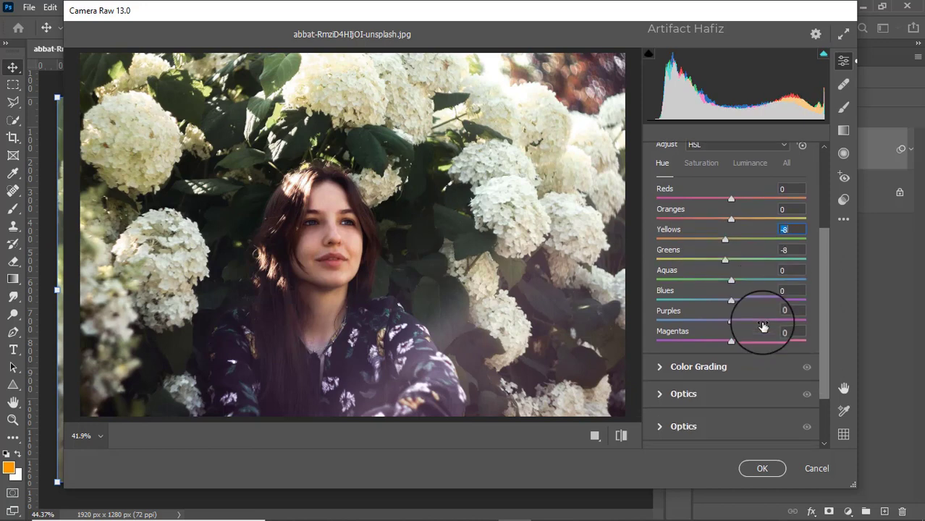
pyautogui.moveTo(732, 300)
pyautogui.mouseDown()
pyautogui.moveTo(700, 303)
pyautogui.moveTo(676, 281)
pyautogui.mouseUp()
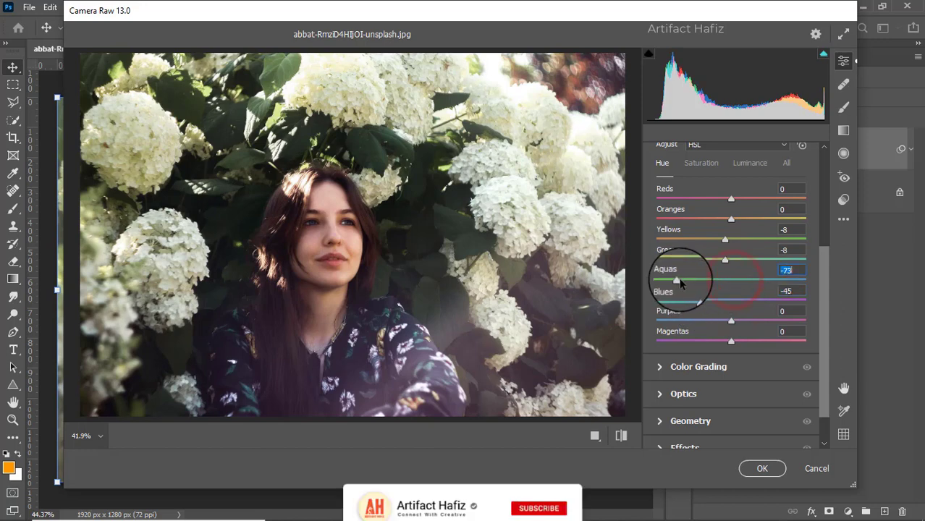
# Step: Color-grade the shadows blue (hue 250, saturation 11) and tint the highlights toward green
pyautogui.scroll(-2, 698, 330)
pyautogui.click(690, 327)
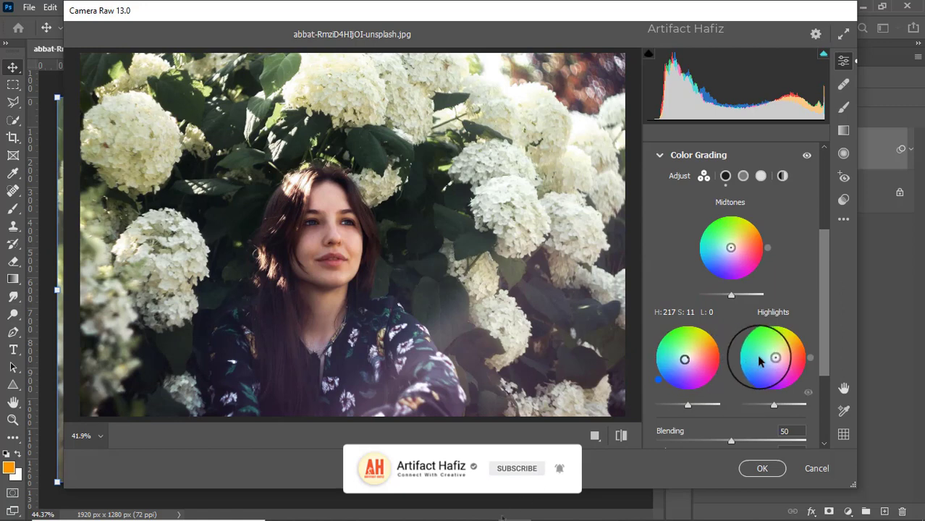
pyautogui.moveTo(773, 357); pyautogui.dragTo(774, 354)
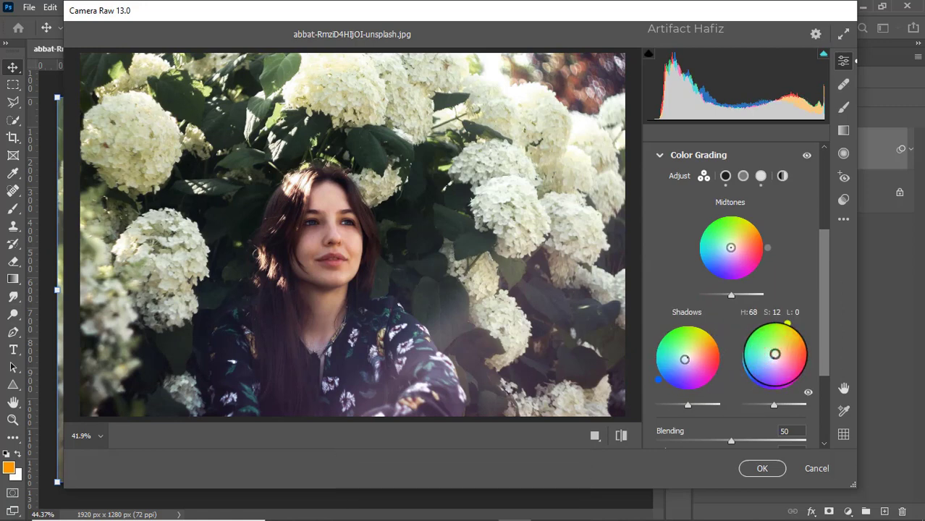
pyautogui.moveTo(657, 379); pyautogui.dragTo(652, 368)
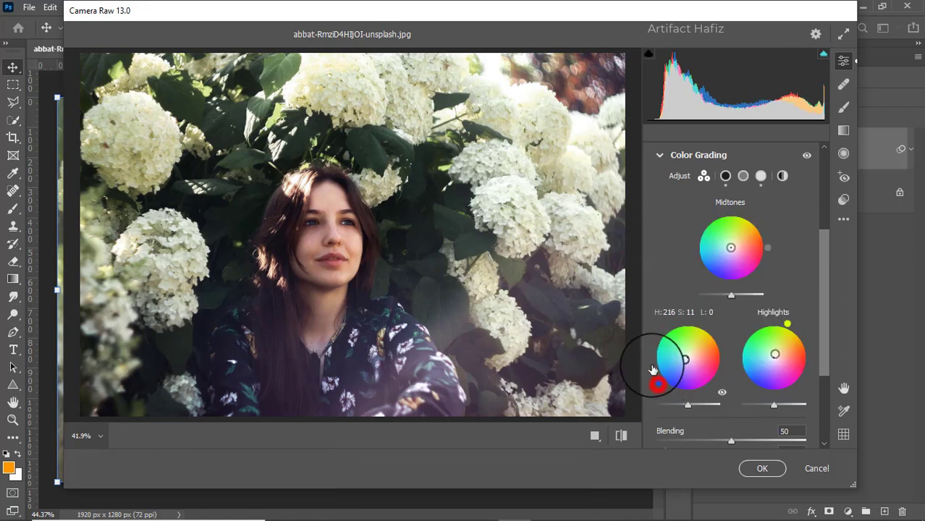
pyautogui.moveTo(665, 412); pyautogui.dragTo(671, 409)
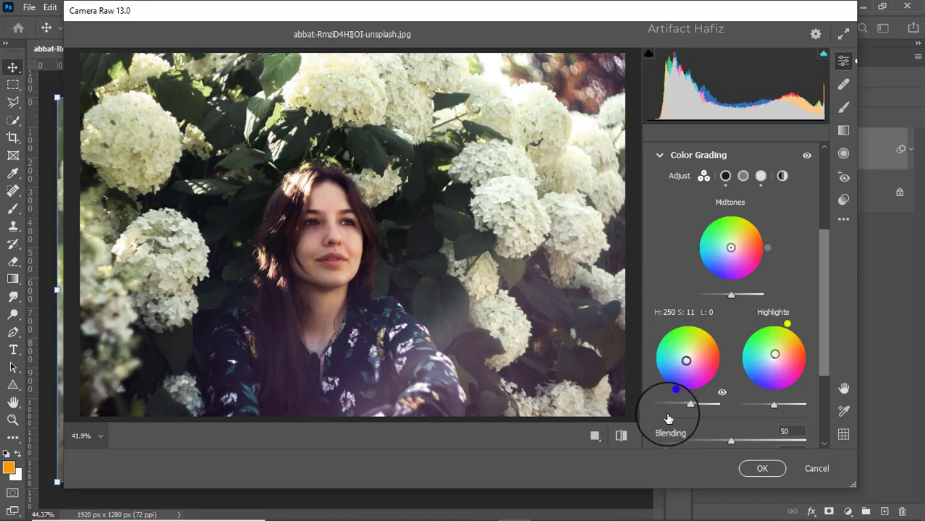
pyautogui.moveTo(789, 328); pyautogui.dragTo(772, 316)
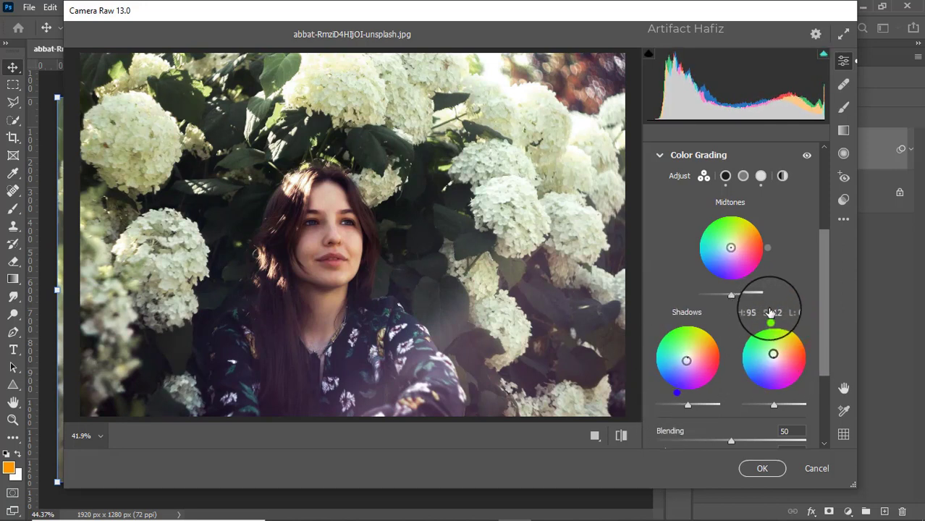
pyautogui.scroll(-2, 755, 334)
pyautogui.scroll(-1, 755, 333)
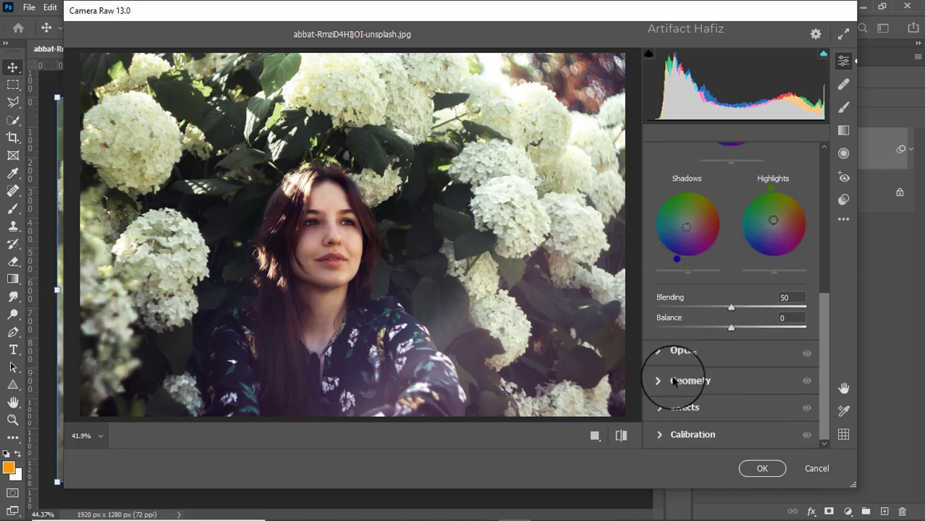
# Step: Add an Effects vignette: amount -28, midpoint 17, roundness +100, feather 96
pyautogui.click(667, 408)
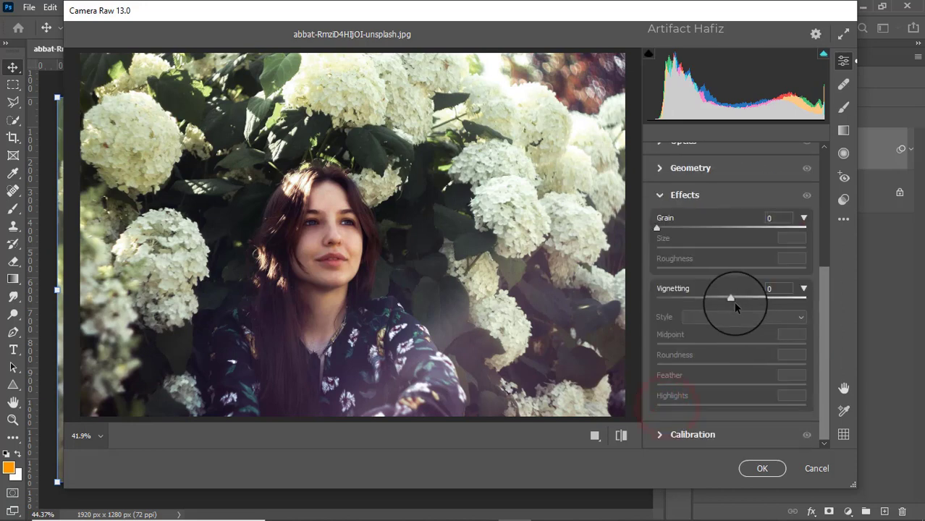
pyautogui.moveTo(733, 301); pyautogui.dragTo(687, 300)
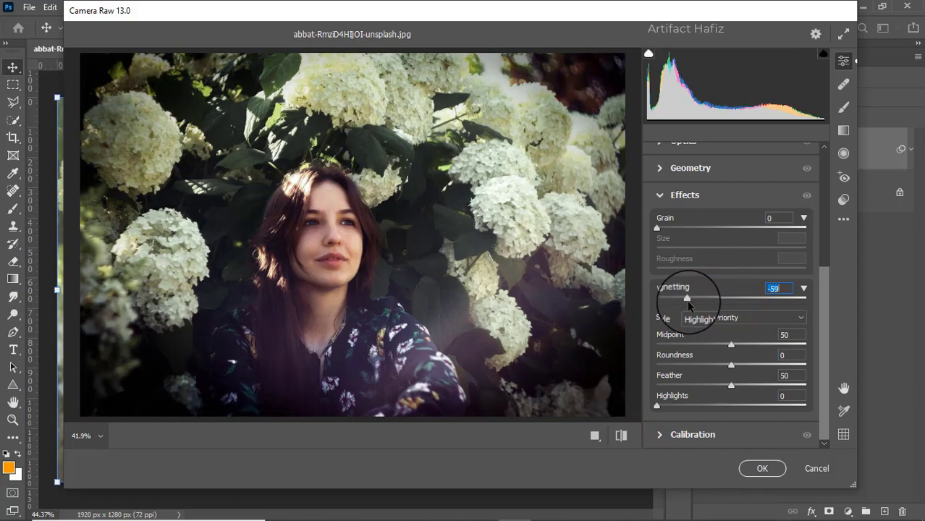
pyautogui.moveTo(731, 344)
pyautogui.mouseDown()
pyautogui.moveTo(681, 345)
pyautogui.moveTo(628, 362)
pyautogui.mouseUp()
pyautogui.moveTo(731, 364); pyautogui.dragTo(795, 355)
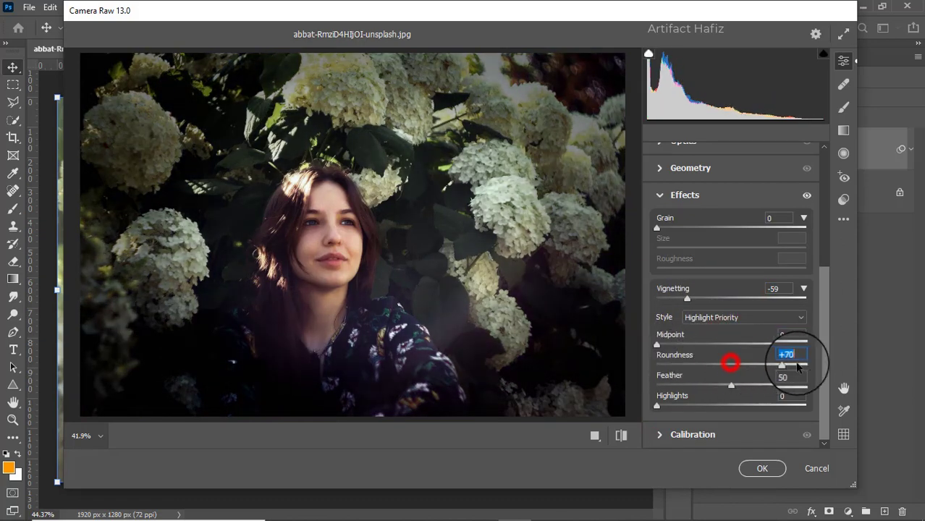
pyautogui.moveTo(732, 385); pyautogui.dragTo(799, 384)
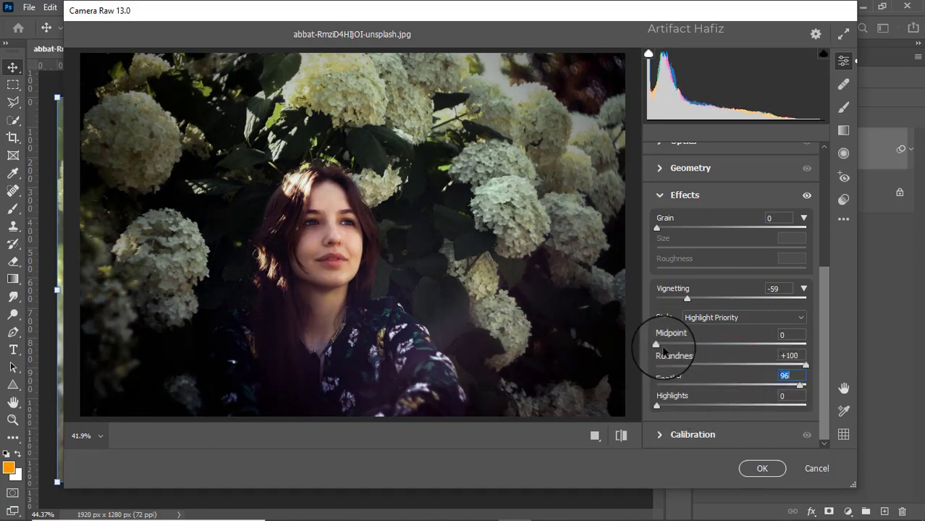
pyautogui.moveTo(657, 345); pyautogui.dragTo(682, 344)
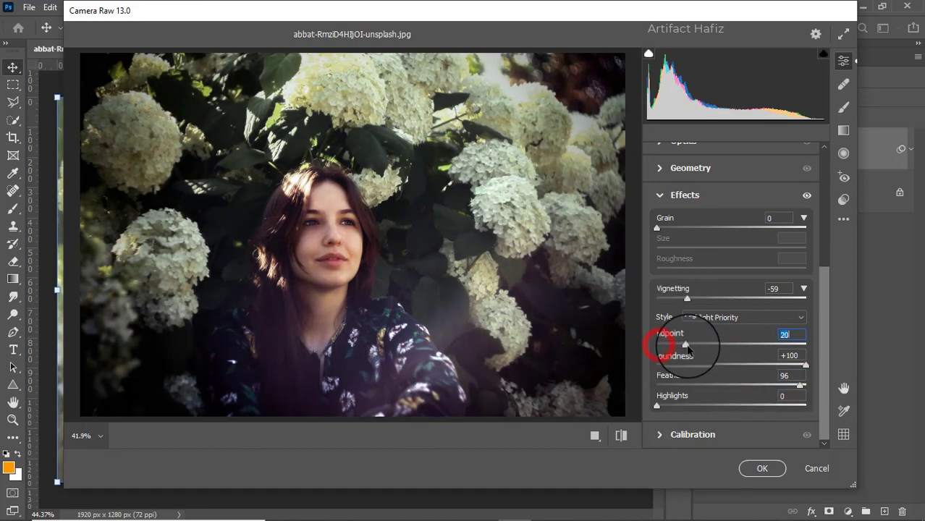
pyautogui.moveTo(687, 298); pyautogui.dragTo(710, 298)
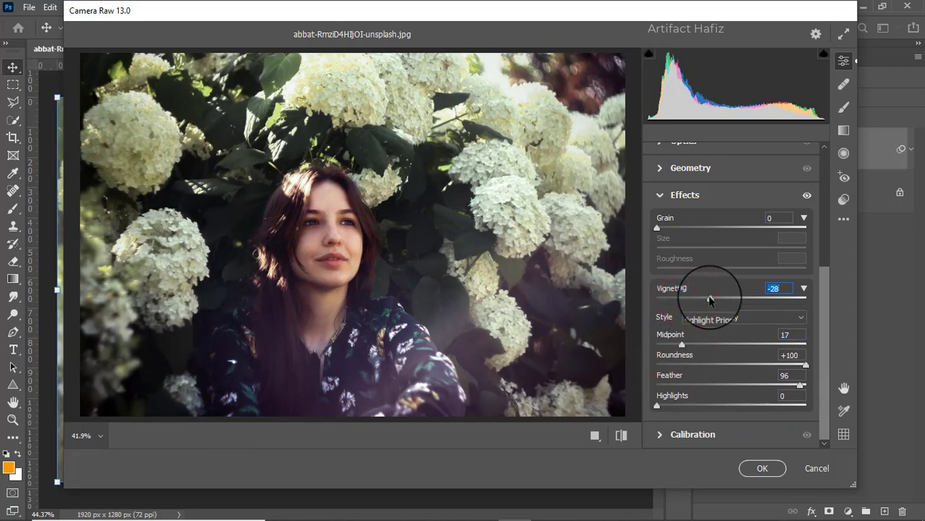
# Step: Raise Calibration Red Primary saturation to +3 and Green Primary saturation to +4
pyautogui.click(673, 436)
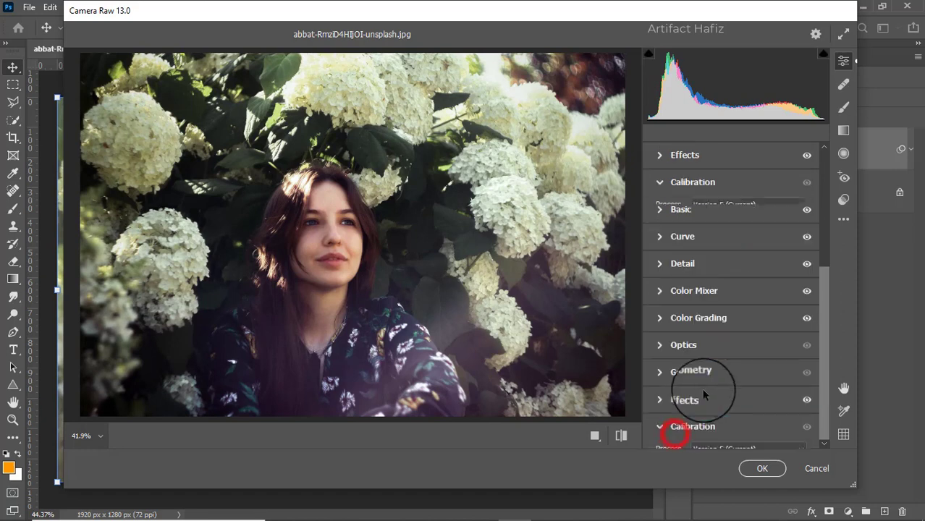
pyautogui.moveTo(728, 313); pyautogui.dragTo(731, 317)
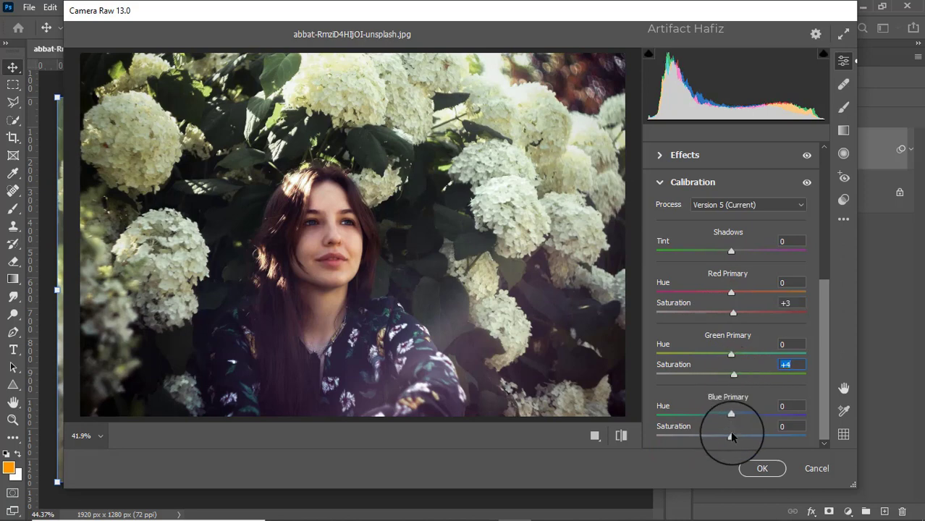
pyautogui.moveTo(731, 435); pyautogui.dragTo(734, 436)
# Step: Commit the Camera Raw grade, then toggle the Background copy layer's visibility to compare, leaving it hidden
pyautogui.click(762, 468)
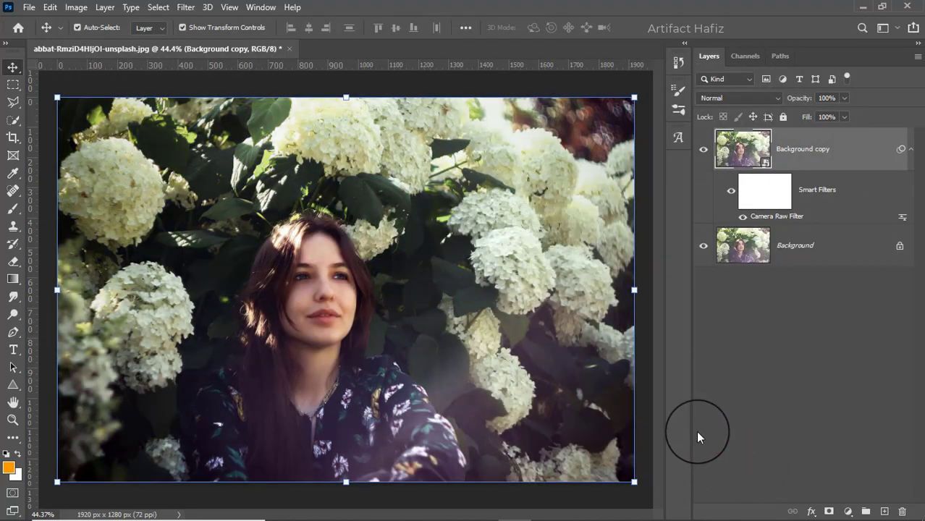
pyautogui.click(703, 151)
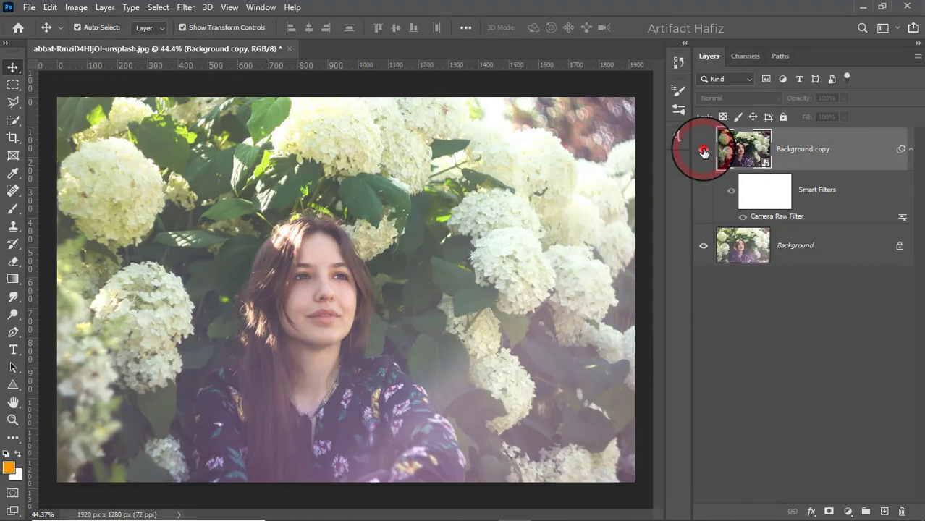
pyautogui.click(704, 150)
pyautogui.click(704, 150)
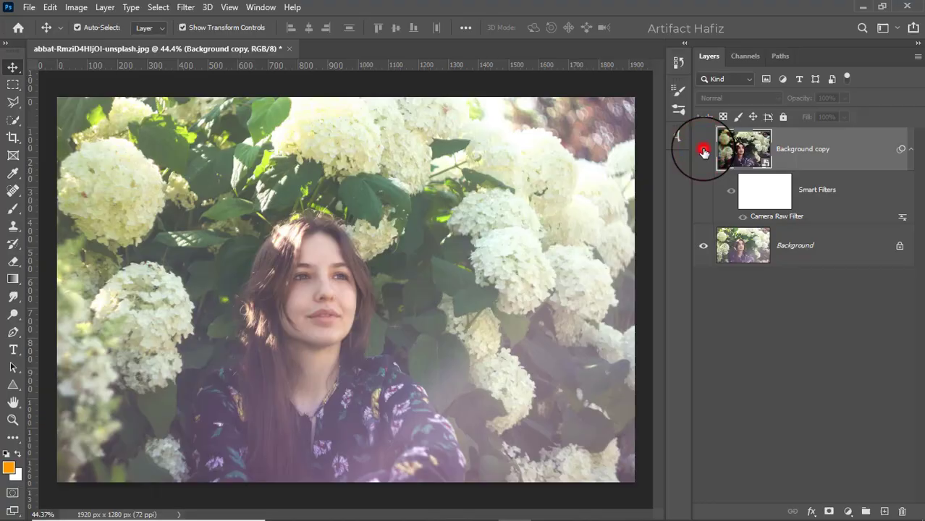